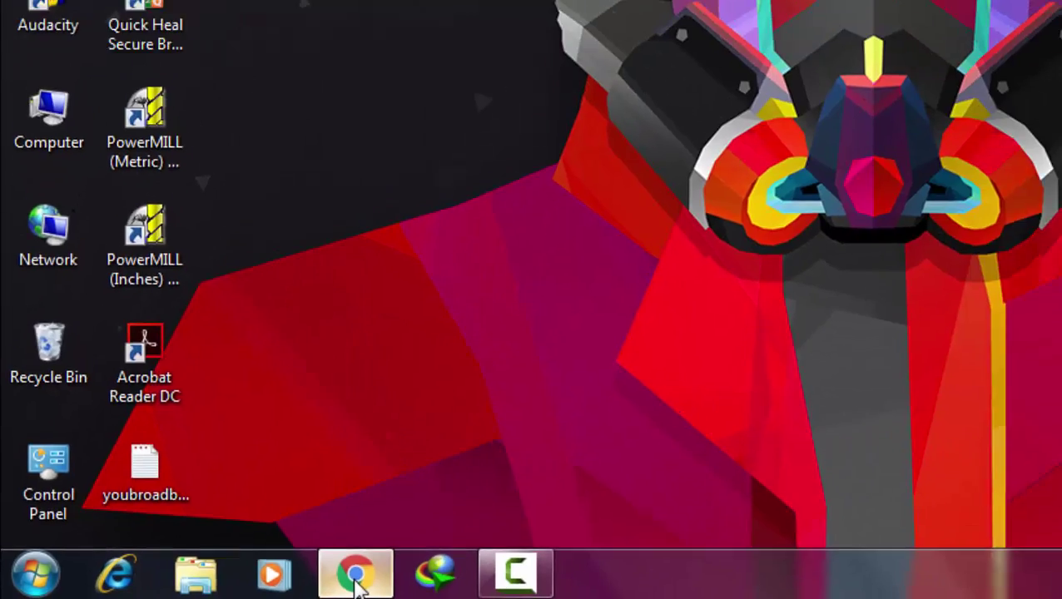
Run a Google search for 'blogger templates' from the browser's suggestion list.
{"action": "left_click", "coordinate": [481, 579]}
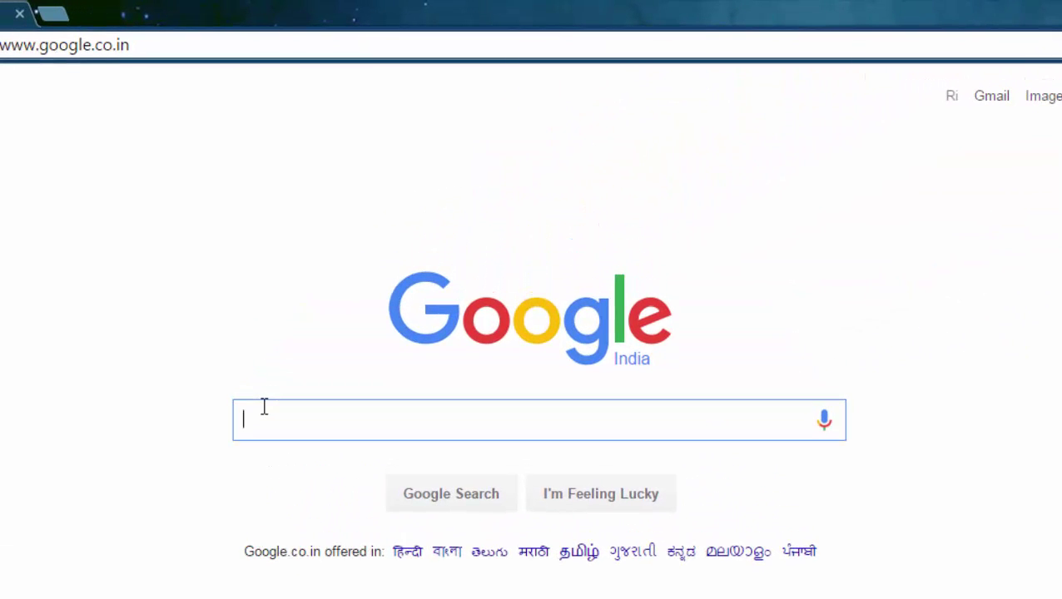
{"action": "type", "text": "blogg"}
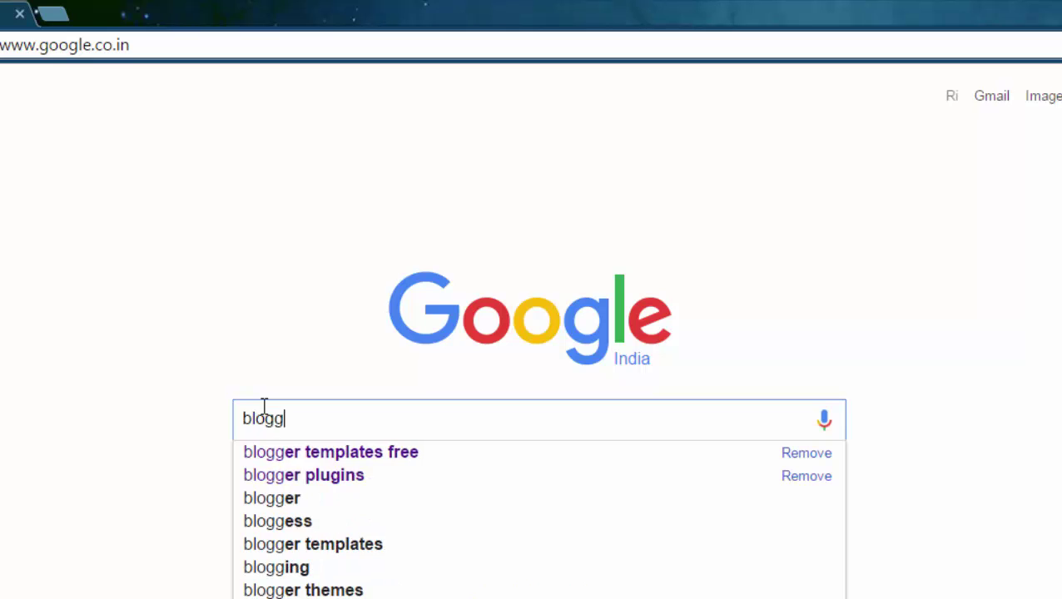
{"action": "type", "text": "er te"}
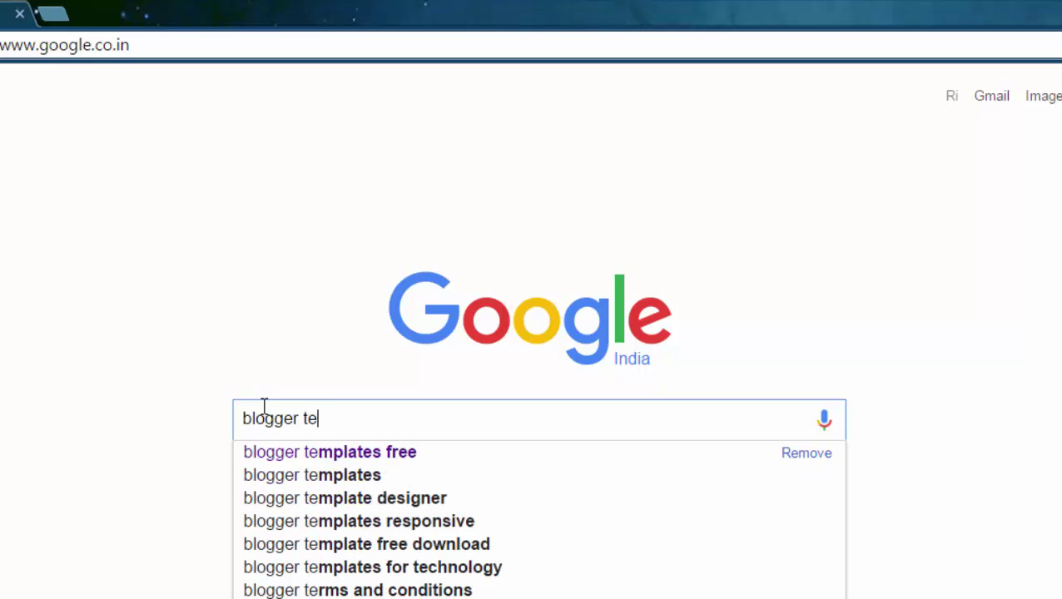
{"action": "key", "text": "Down"}
{"action": "key", "text": "Down"}
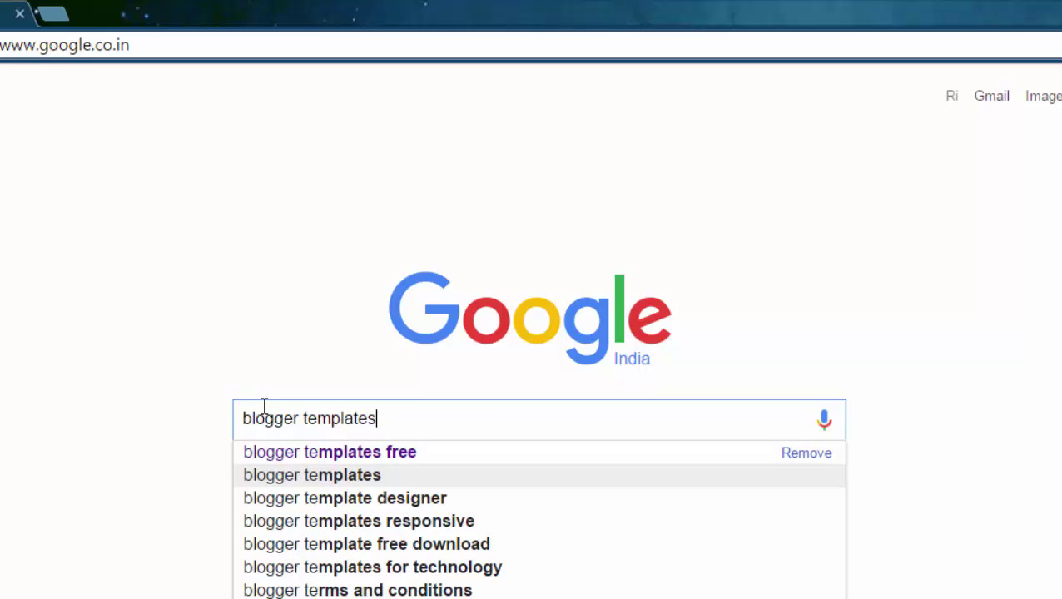
{"action": "key", "text": "Return"}
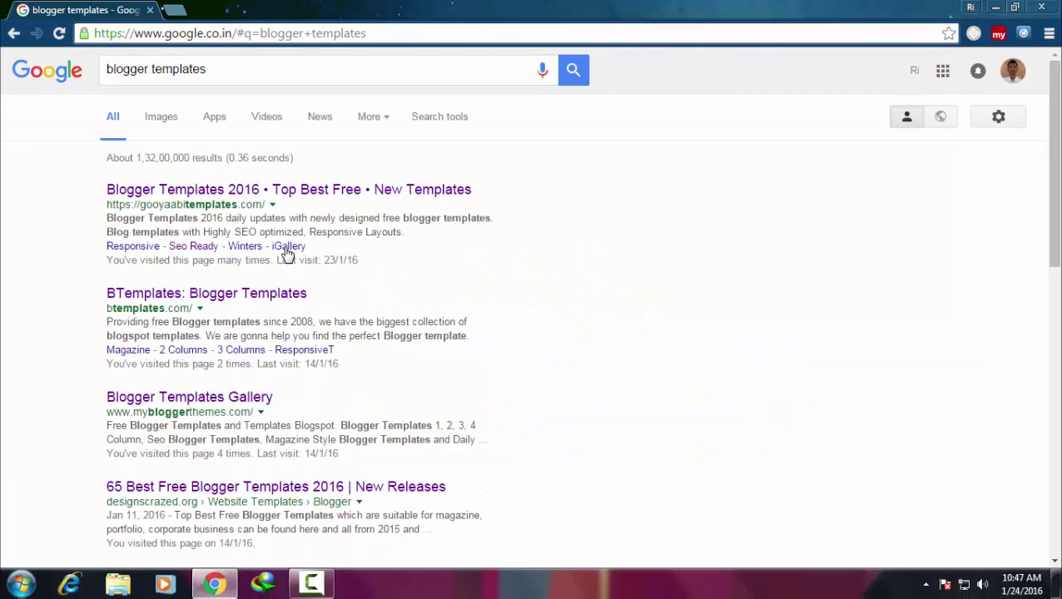
Open Gooyaabi Templates and pick the Fresh Blog Responsive template page.
{"action": "left_click", "coordinate": [247, 190]}
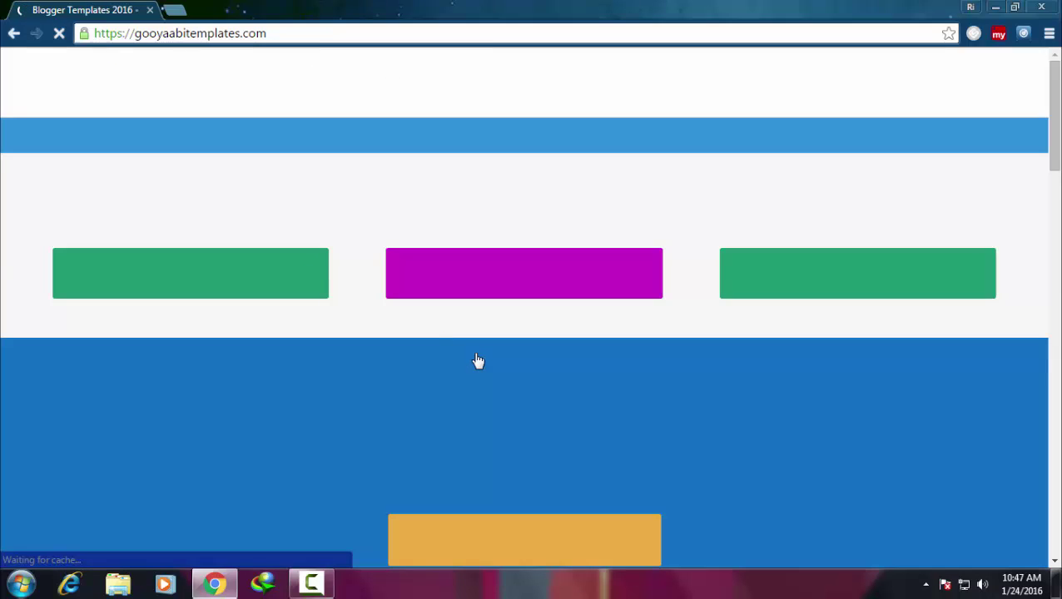
{"action": "scroll", "coordinate": [479, 361], "scroll_direction": "down", "scroll_amount": 2}
{"action": "scroll", "coordinate": [478, 361], "scroll_direction": "down", "scroll_amount": 2}
{"action": "scroll", "coordinate": [479, 361], "scroll_direction": "down", "scroll_amount": 1}
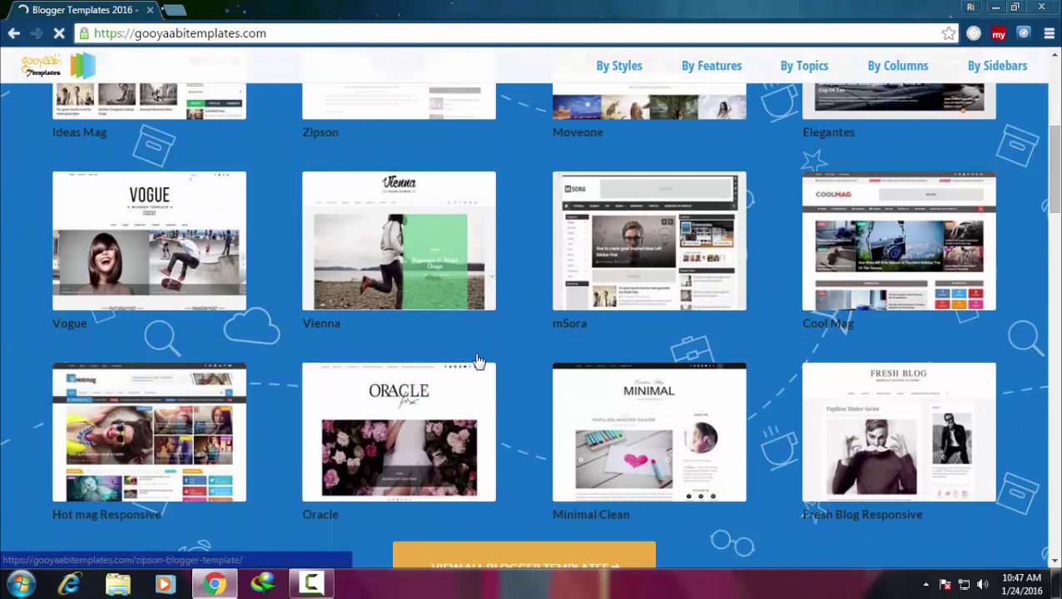
{"action": "scroll", "coordinate": [477, 358], "scroll_direction": "down", "scroll_amount": 1}
{"action": "scroll", "coordinate": [477, 358], "scroll_direction": "down", "scroll_amount": 1}
{"action": "scroll", "coordinate": [477, 358], "scroll_direction": "down", "scroll_amount": 1}
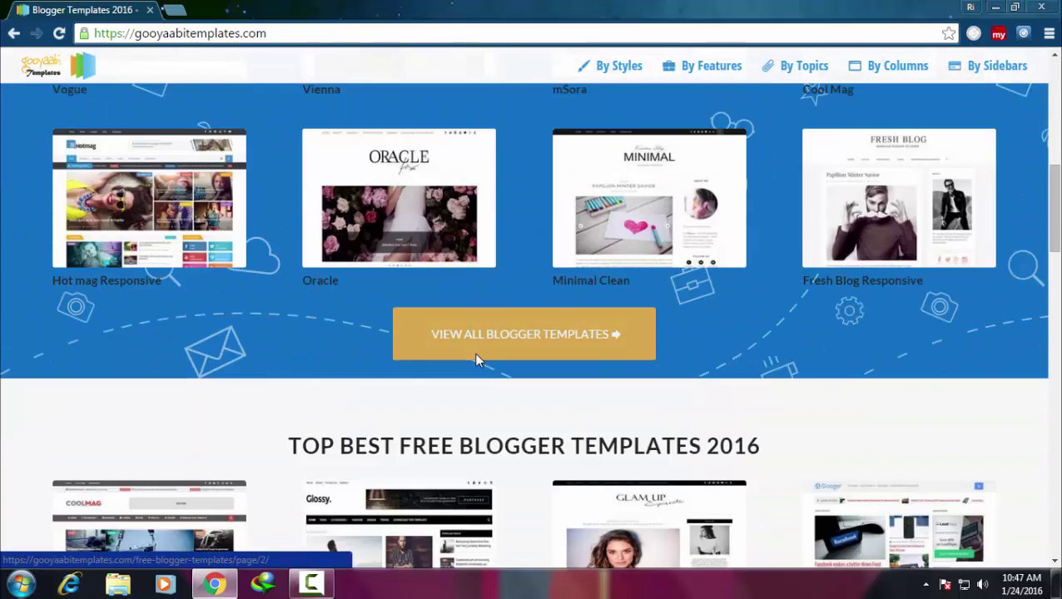
{"action": "scroll", "coordinate": [478, 360], "scroll_direction": "down", "scroll_amount": 1}
{"action": "scroll", "coordinate": [477, 360], "scroll_direction": "down", "scroll_amount": 2}
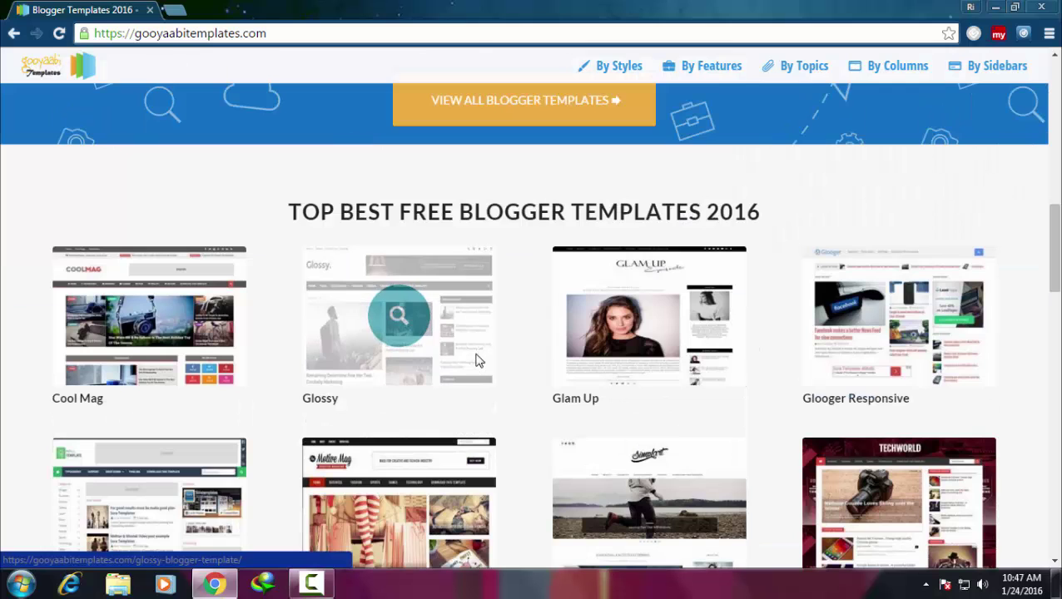
{"action": "scroll", "coordinate": [477, 360], "scroll_direction": "up", "scroll_amount": 1}
{"action": "scroll", "coordinate": [477, 360], "scroll_direction": "up", "scroll_amount": 1}
{"action": "scroll", "coordinate": [477, 360], "scroll_direction": "up", "scroll_amount": 1}
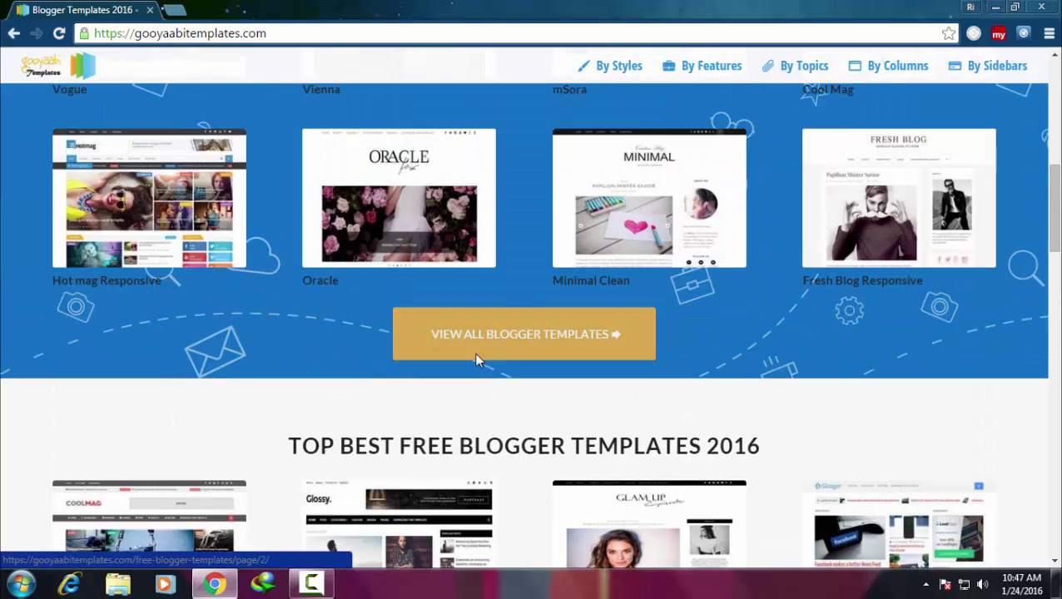
{"action": "scroll", "coordinate": [477, 360], "scroll_direction": "up", "scroll_amount": 2}
{"action": "scroll", "coordinate": [477, 360], "scroll_direction": "up", "scroll_amount": 1}
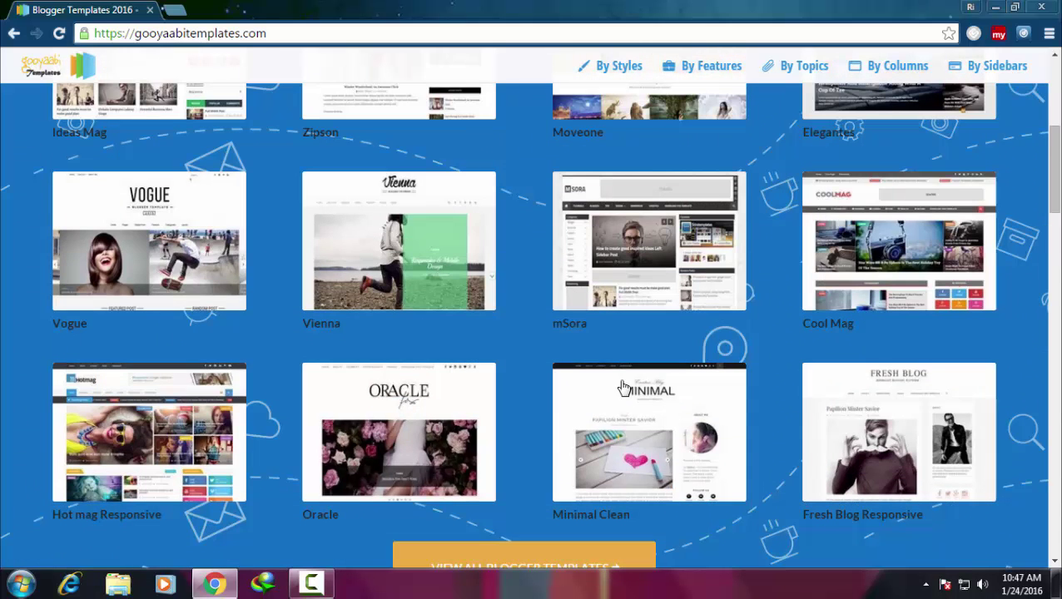
{"action": "left_click", "coordinate": [905, 446]}
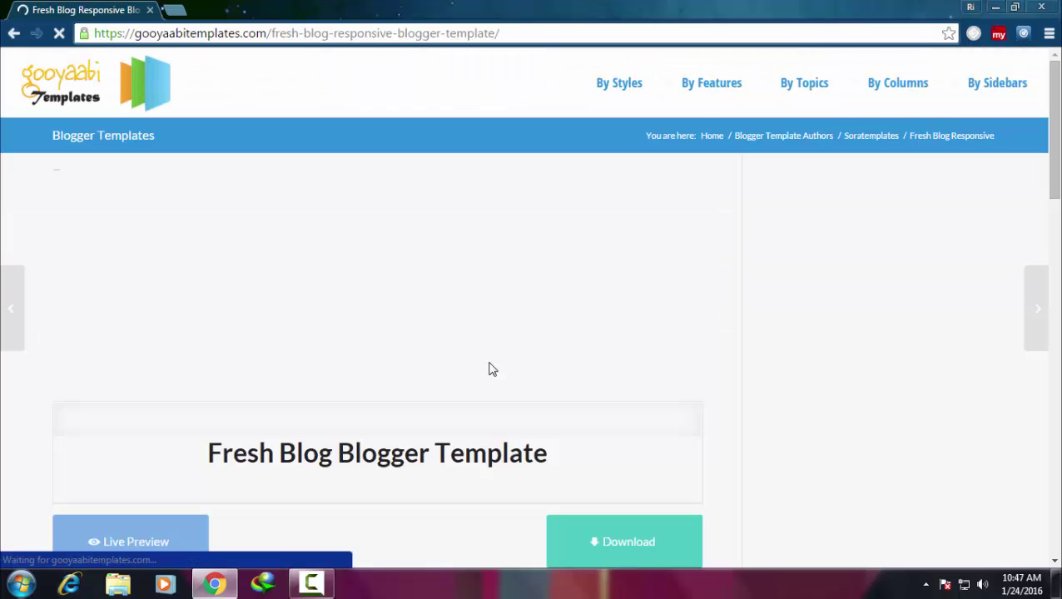
Download the Fresh Blog template zip and open it from the download shelf.
{"action": "scroll", "coordinate": [489, 369], "scroll_direction": "down", "scroll_amount": 1}
{"action": "scroll", "coordinate": [489, 369], "scroll_direction": "down", "scroll_amount": 2}
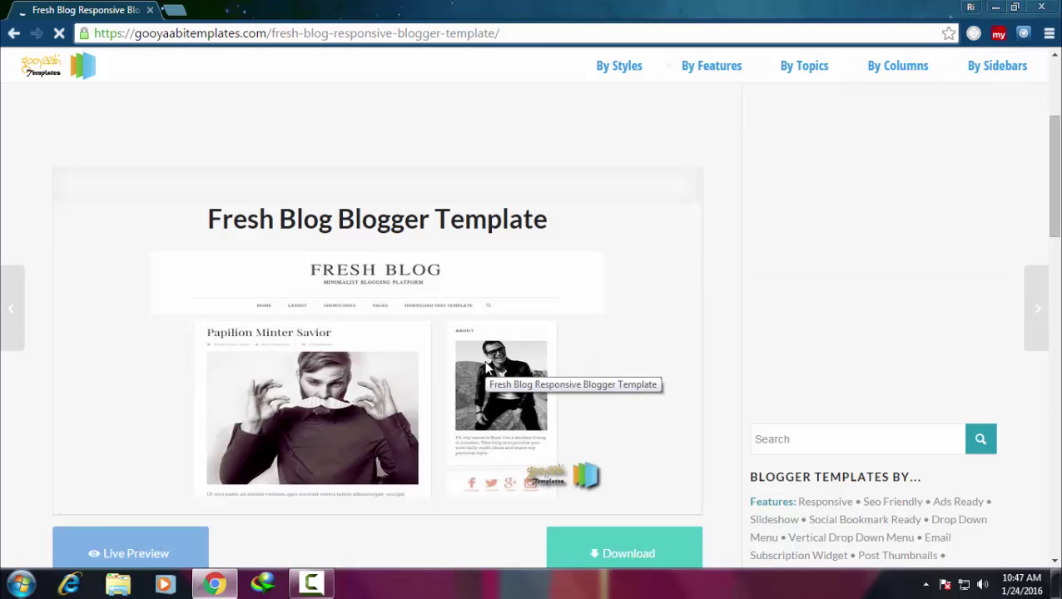
{"action": "scroll", "coordinate": [489, 369], "scroll_direction": "down", "scroll_amount": 4}
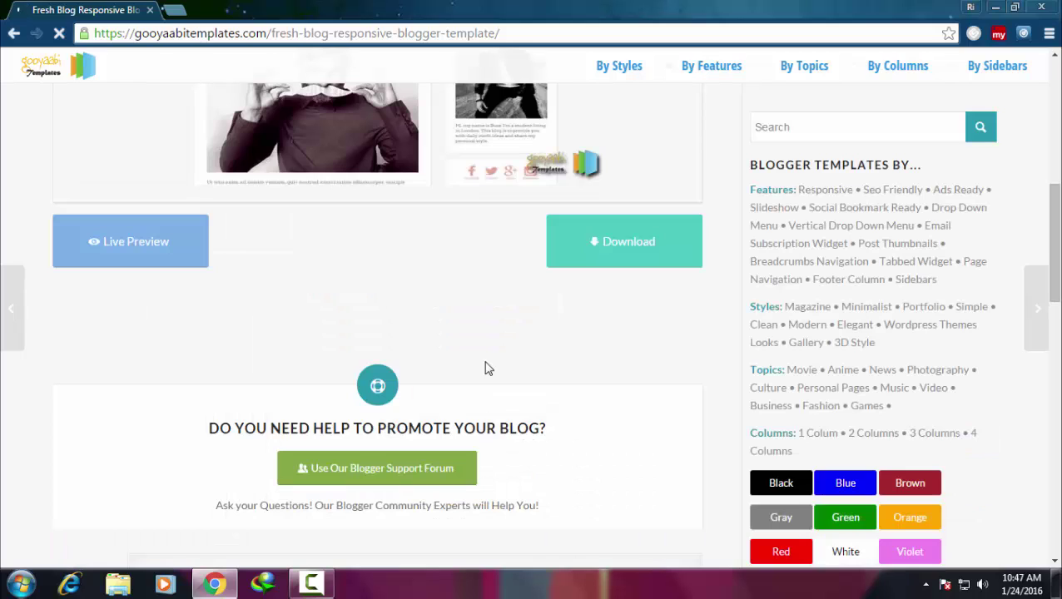
{"action": "left_click", "coordinate": [587, 258]}
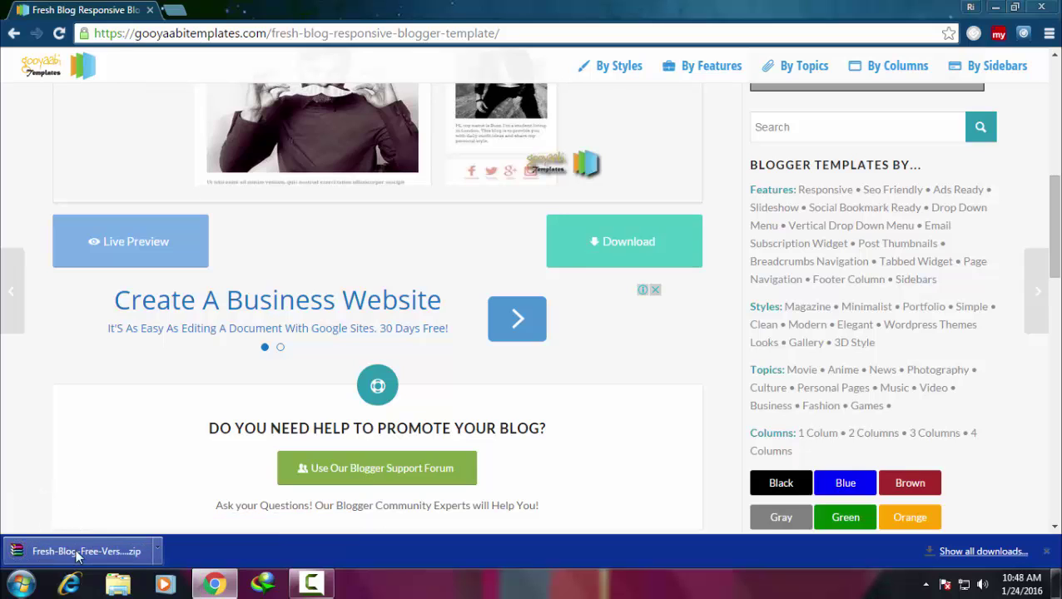
{"action": "left_click", "coordinate": [76, 553]}
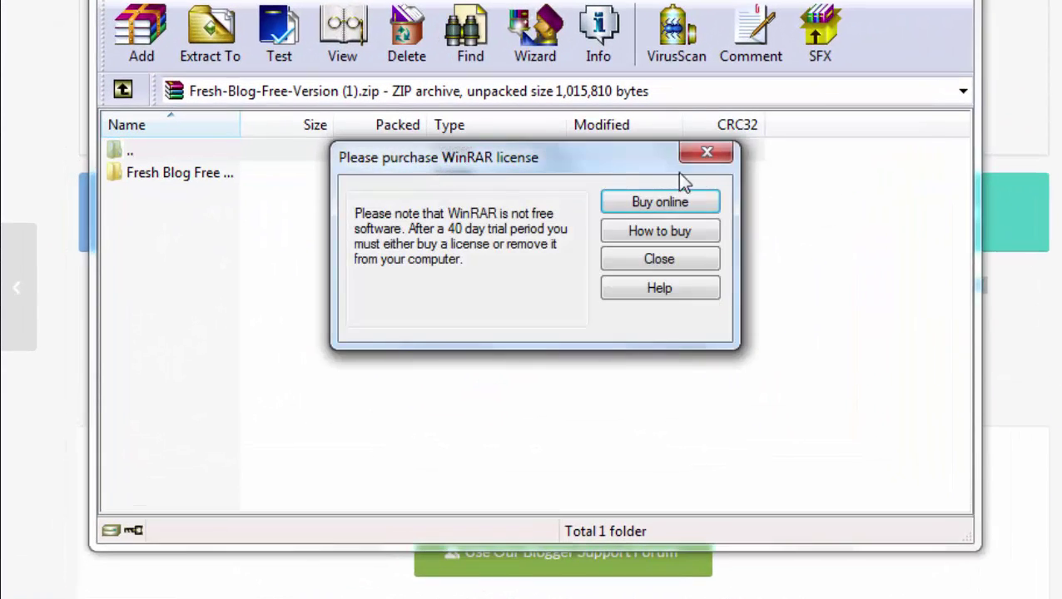
Dismiss WinRAR's license reminder and extract the Fresh Blog folder to drive F:.
{"action": "left_click", "coordinate": [698, 157]}
{"action": "left_click", "coordinate": [329, 175]}
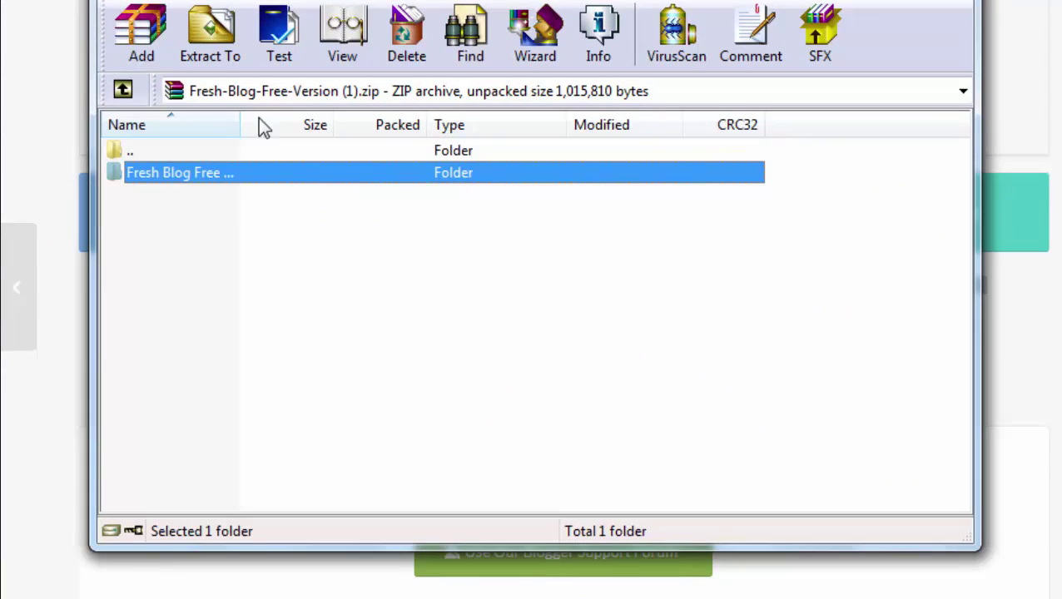
{"action": "left_click", "coordinate": [220, 42]}
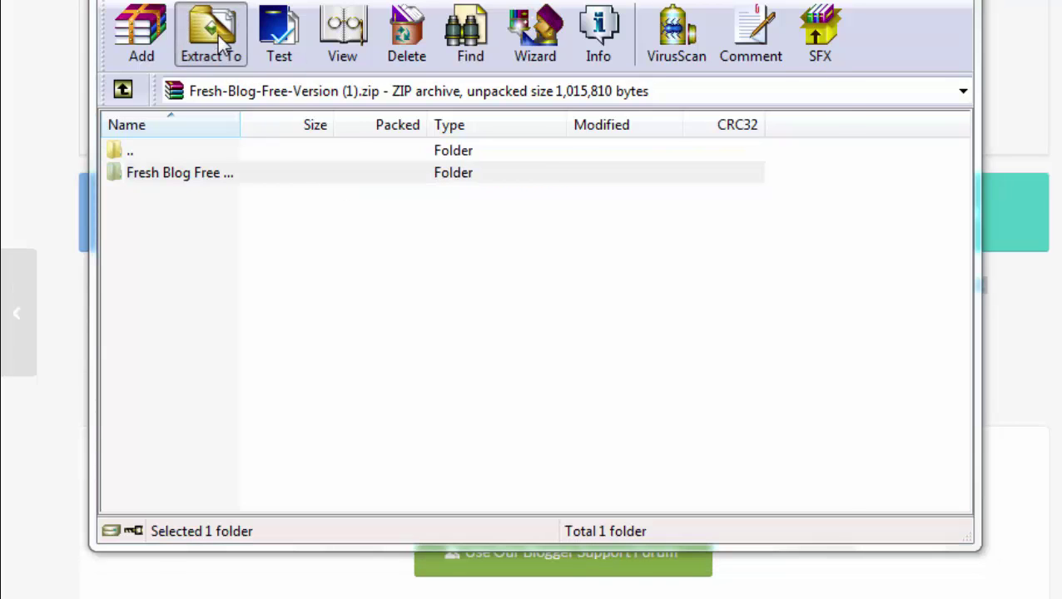
{"action": "left_click", "coordinate": [595, 249]}
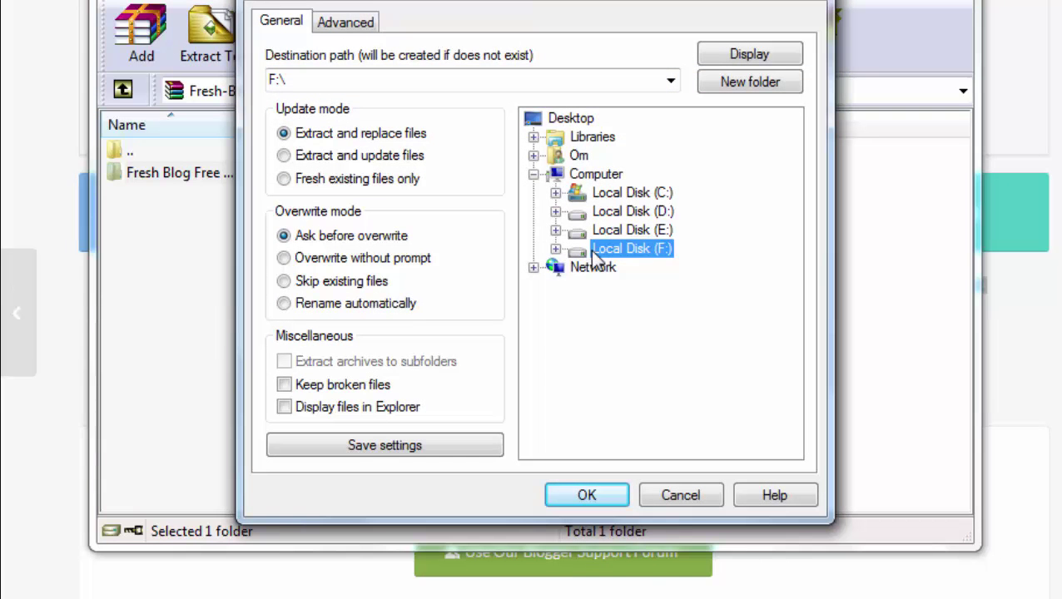
{"action": "left_click", "coordinate": [600, 488]}
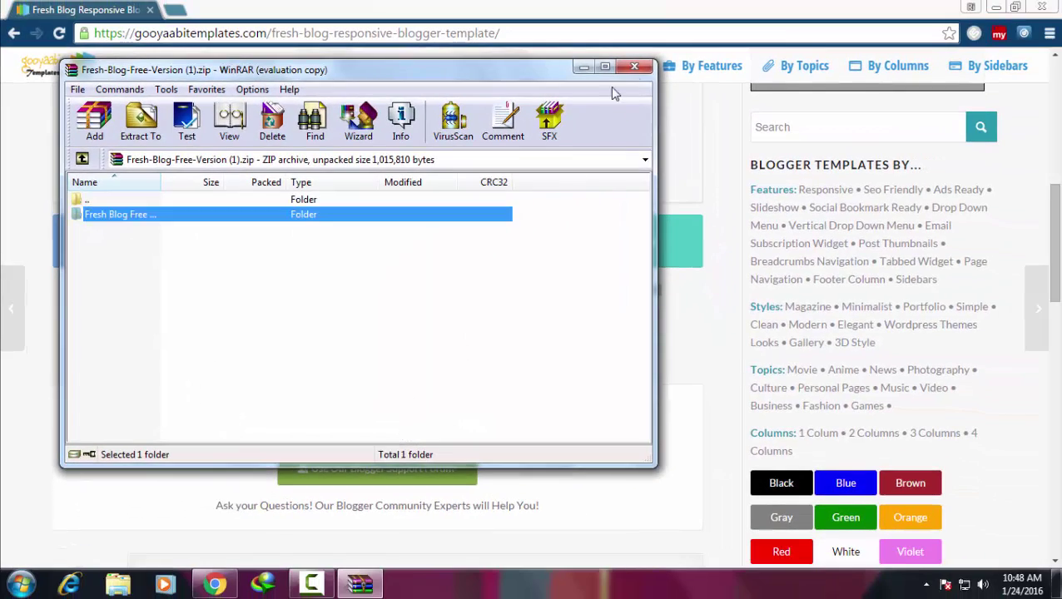
Close WinRAR, search Google for 'blogger' and go to the Blogger dashboard.
{"action": "left_click", "coordinate": [634, 66]}
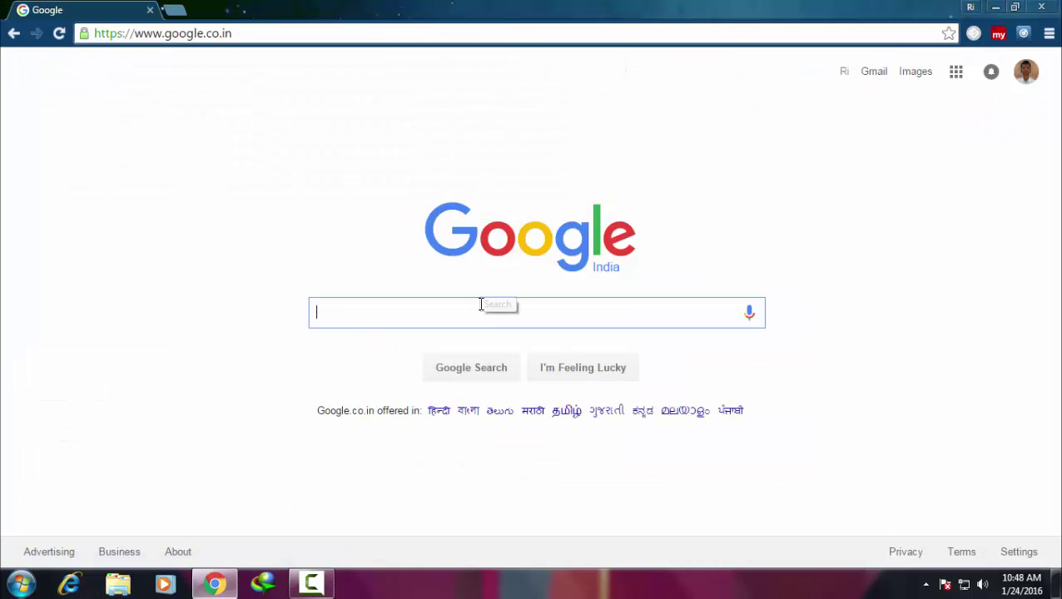
{"action": "type", "text": "blo"}
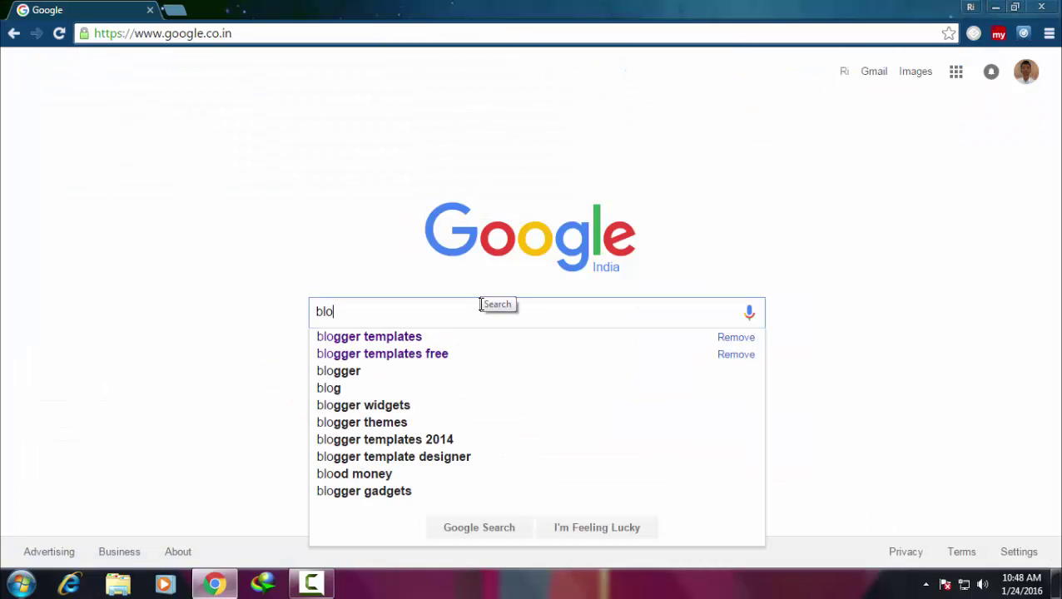
{"action": "type", "text": "gg"}
{"action": "key", "text": "Down"}
{"action": "key", "text": "Down"}
{"action": "key", "text": "Down"}
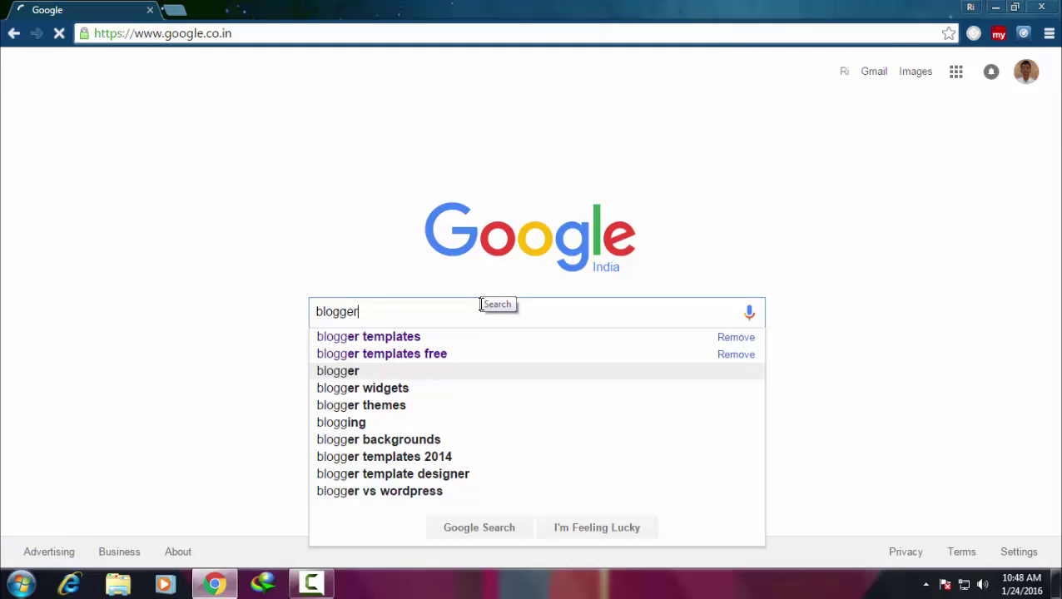
{"action": "key", "text": "Return"}
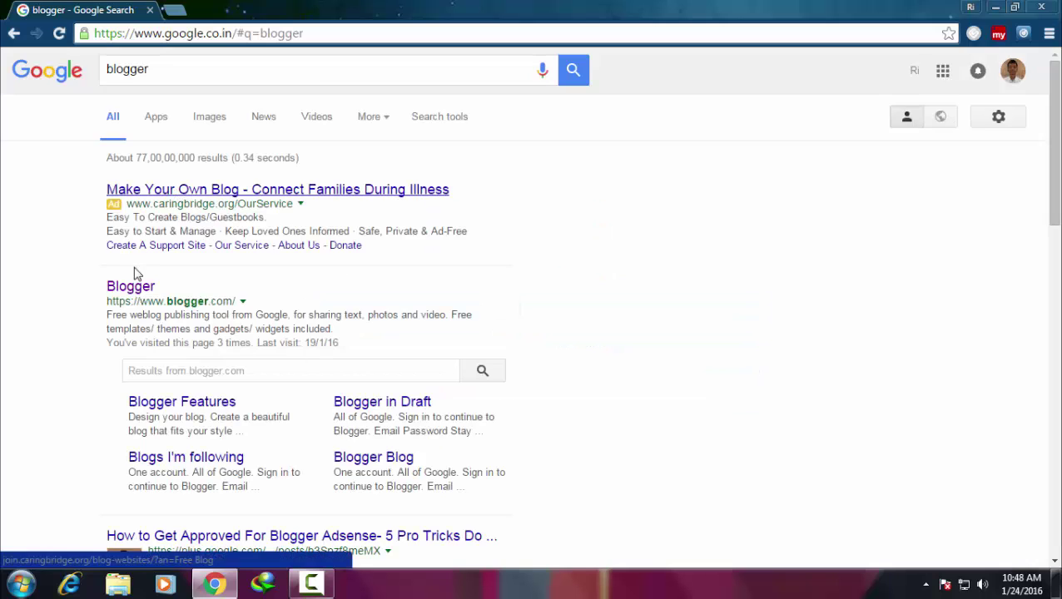
{"action": "left_click", "coordinate": [133, 288]}
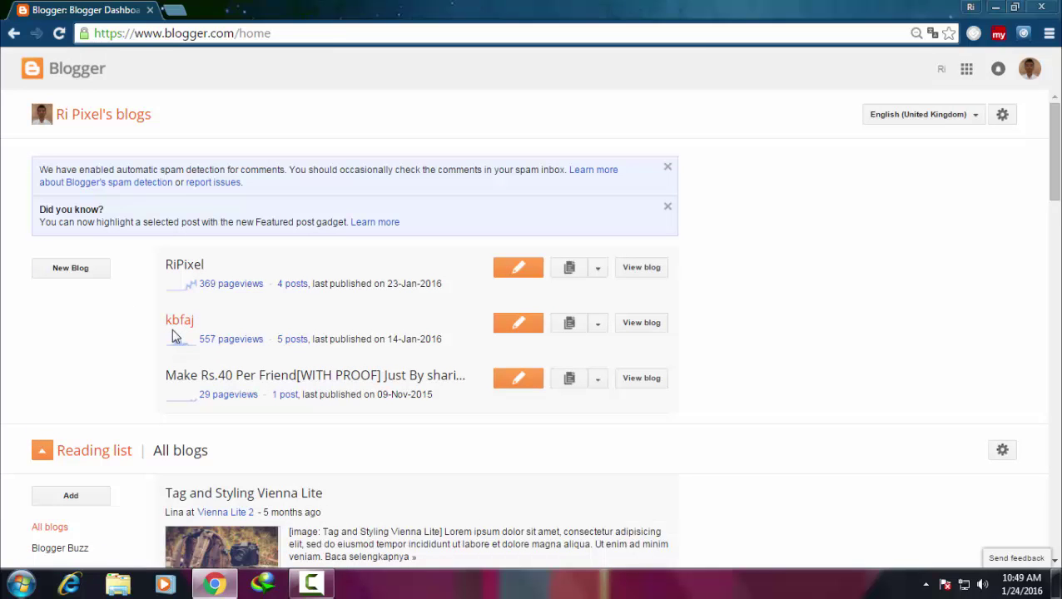
Open the kbfaj blog's Template page and its Backup / Restore dialog.
{"action": "left_click", "coordinate": [181, 320]}
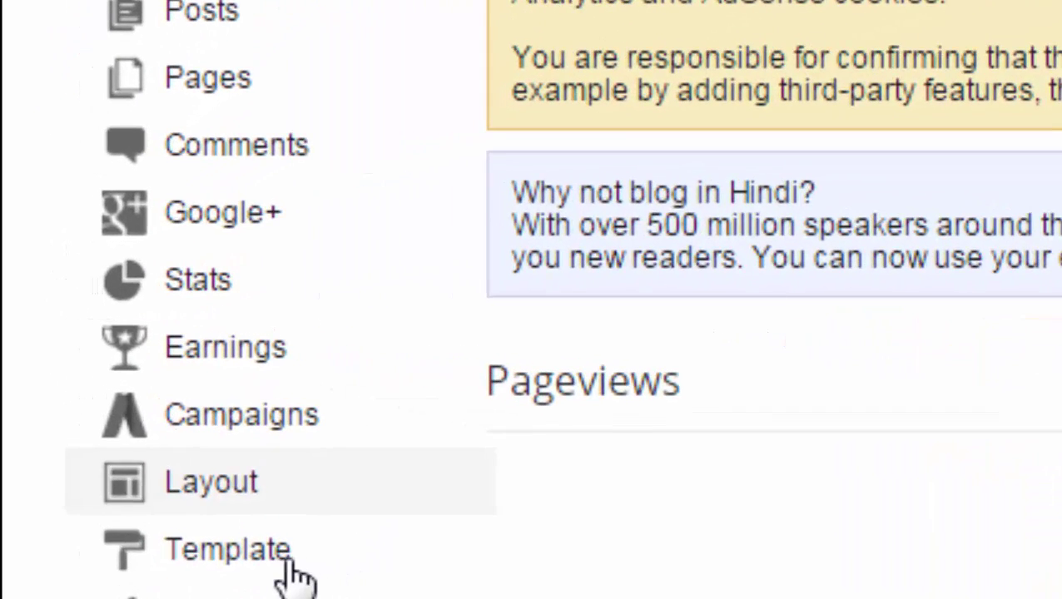
{"action": "left_click", "coordinate": [200, 576]}
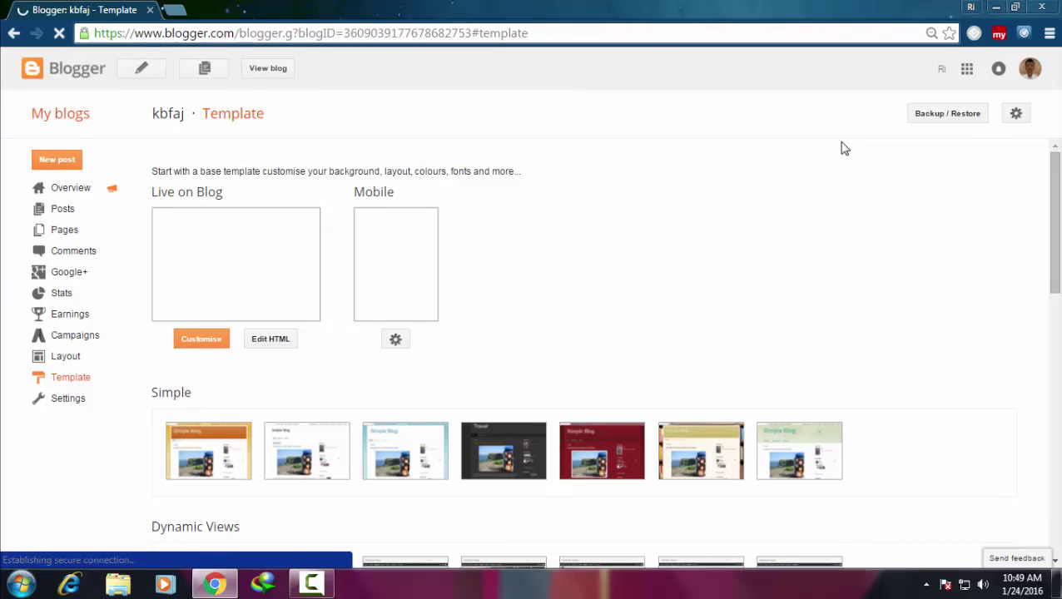
{"action": "left_click", "coordinate": [947, 116]}
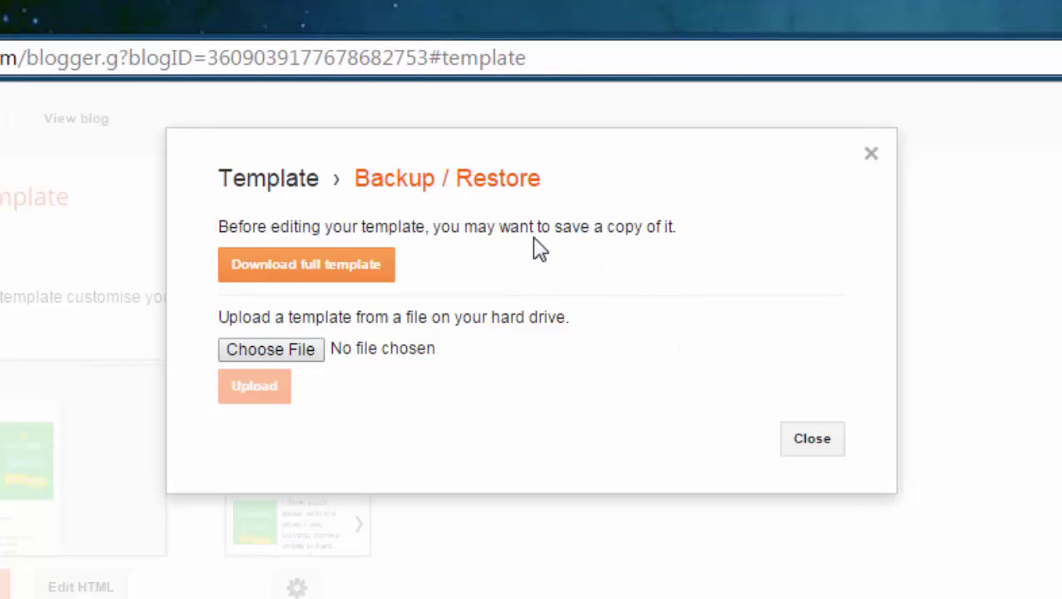
Download a full template backup, then select F:'s Fresh Blog Free Version.xml for upload.
{"action": "left_click", "coordinate": [289, 279]}
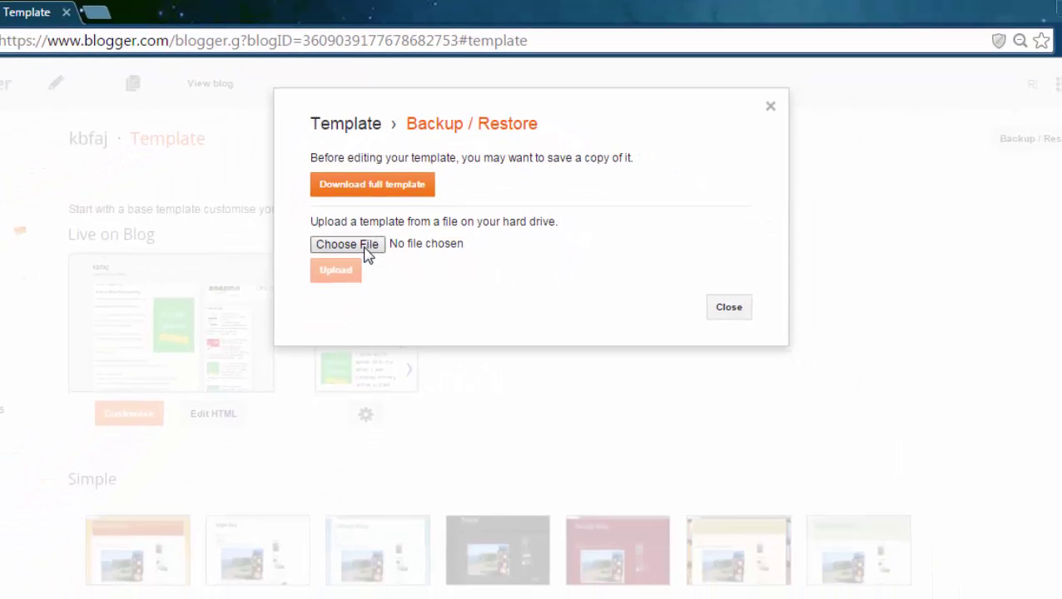
{"action": "left_click", "coordinate": [365, 248]}
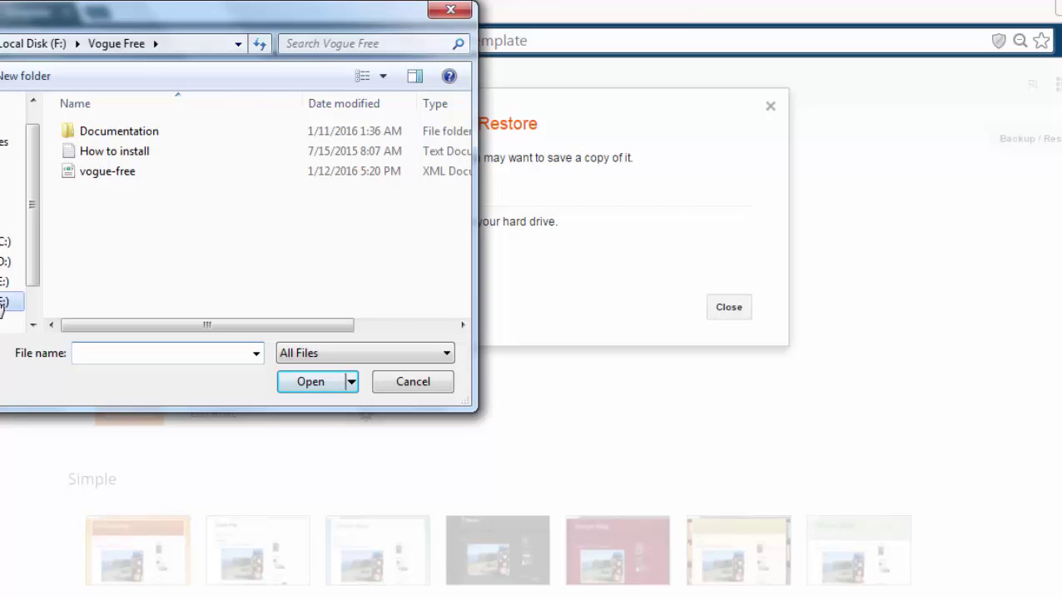
{"action": "left_click", "coordinate": [3, 302]}
{"action": "scroll", "coordinate": [464, 148], "scroll_direction": "down", "scroll_amount": 1}
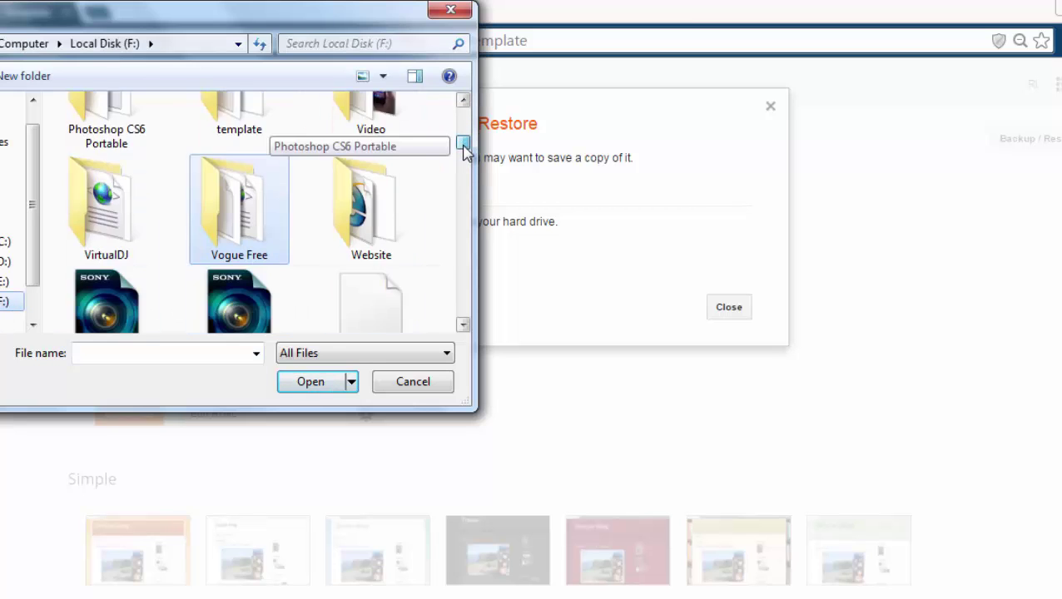
{"action": "scroll", "coordinate": [464, 149], "scroll_direction": "down", "scroll_amount": 2}
{"action": "scroll", "coordinate": [464, 158], "scroll_direction": "down", "scroll_amount": 2}
{"action": "scroll", "coordinate": [465, 154], "scroll_direction": "up", "scroll_amount": 2}
{"action": "scroll", "coordinate": [464, 150], "scroll_direction": "up", "scroll_amount": 1}
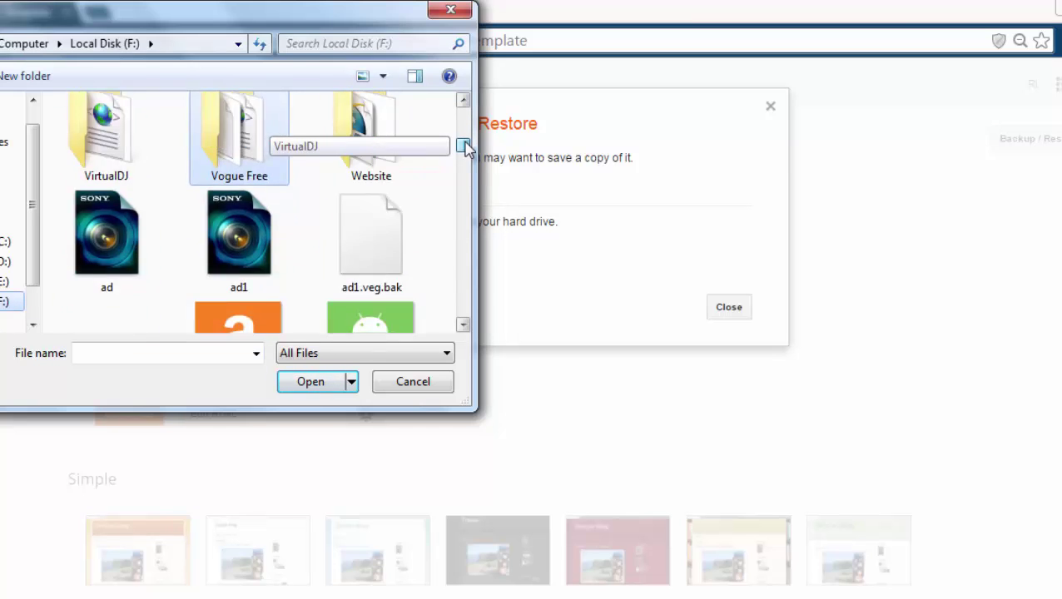
{"action": "scroll", "coordinate": [466, 148], "scroll_direction": "up", "scroll_amount": 1}
{"action": "scroll", "coordinate": [466, 145], "scroll_direction": "up", "scroll_amount": 1}
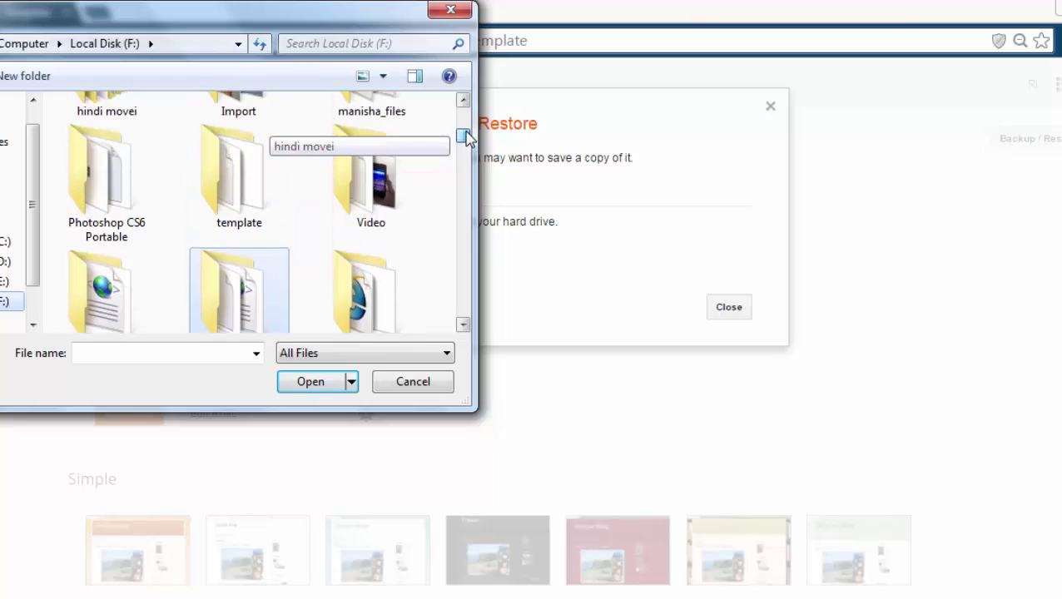
{"action": "scroll", "coordinate": [467, 137], "scroll_direction": "up", "scroll_amount": 1}
{"action": "scroll", "coordinate": [468, 129], "scroll_direction": "up", "scroll_amount": 1}
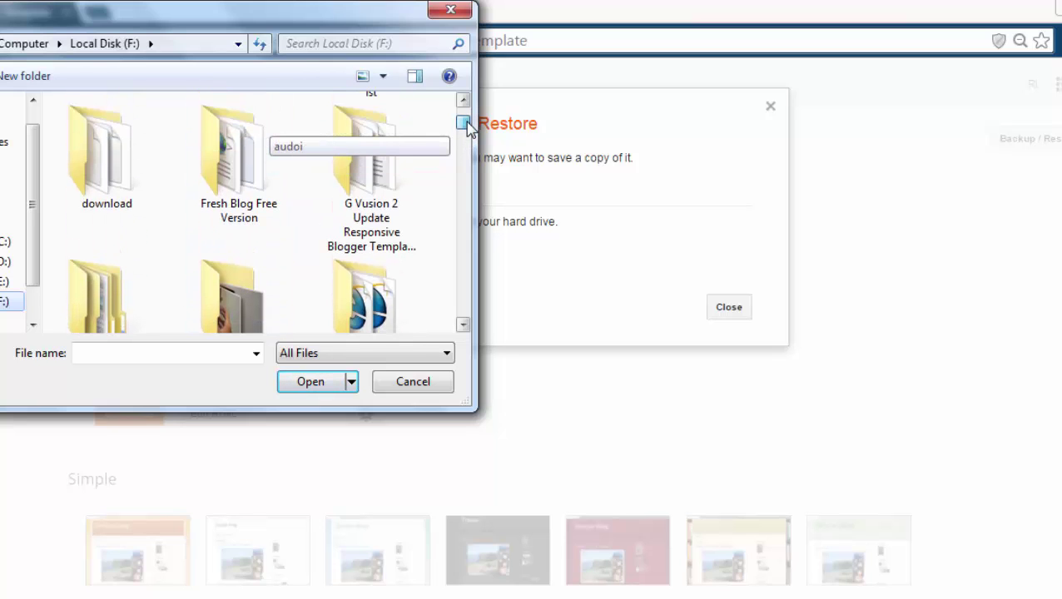
{"action": "double_click", "coordinate": [275, 194]}
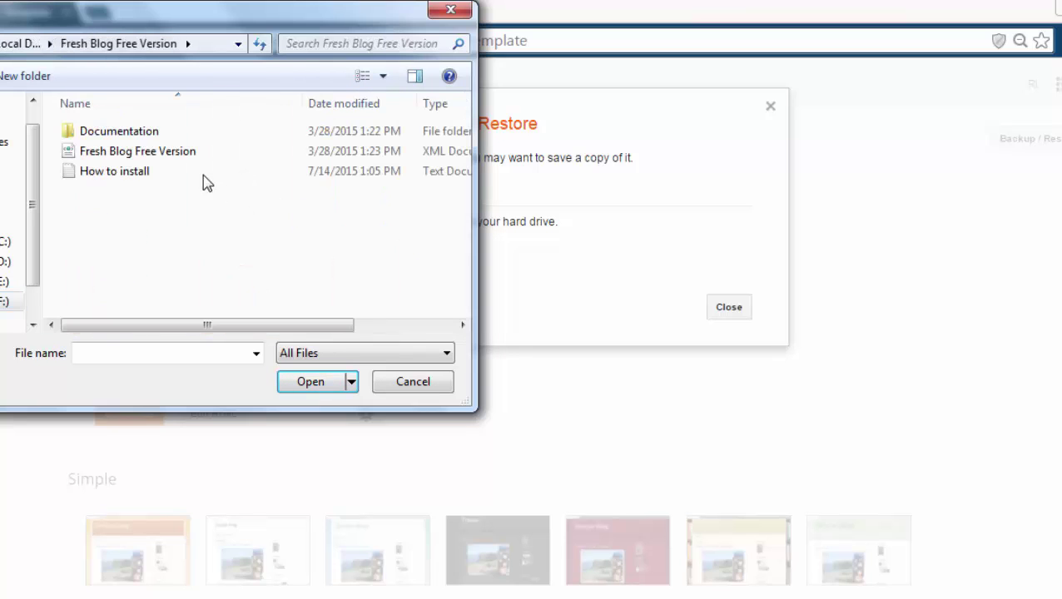
{"action": "left_click", "coordinate": [197, 150]}
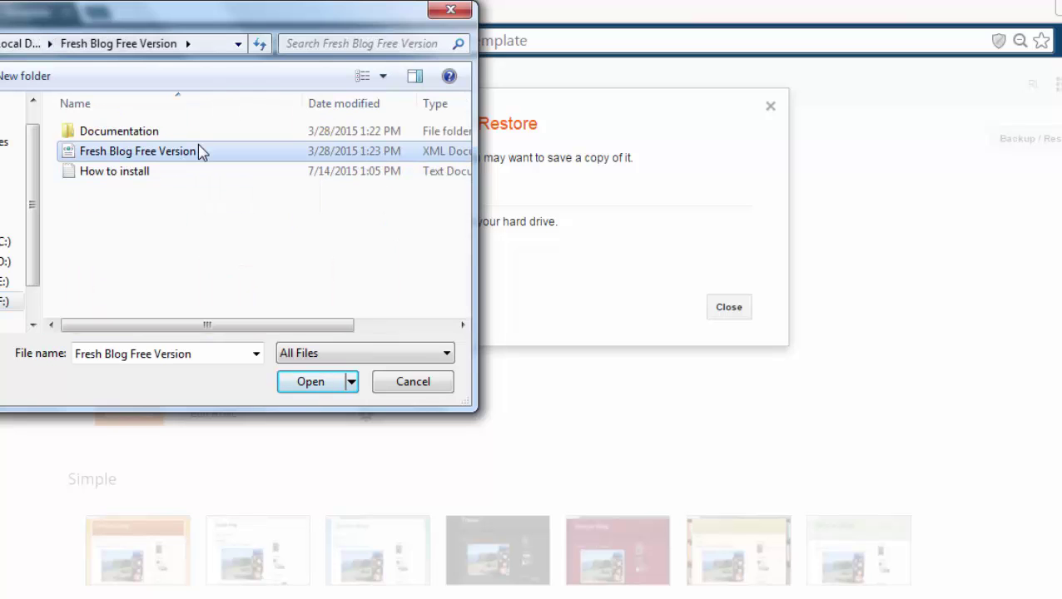
{"action": "left_click", "coordinate": [304, 384]}
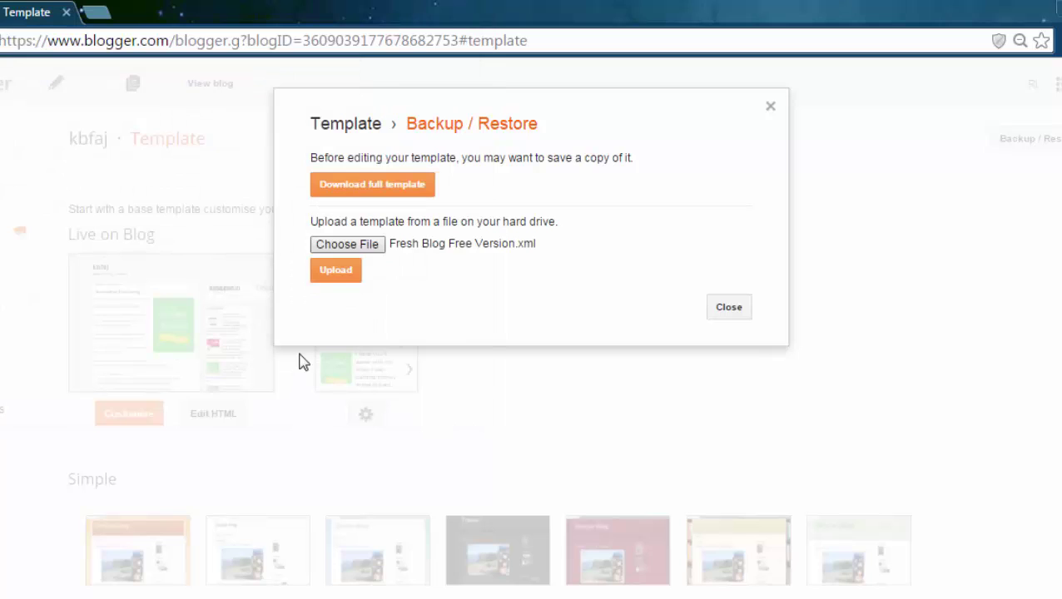
Upload Fresh Blog Free Version.xml as the kbfaj blog's template.
{"action": "left_click", "coordinate": [334, 275]}
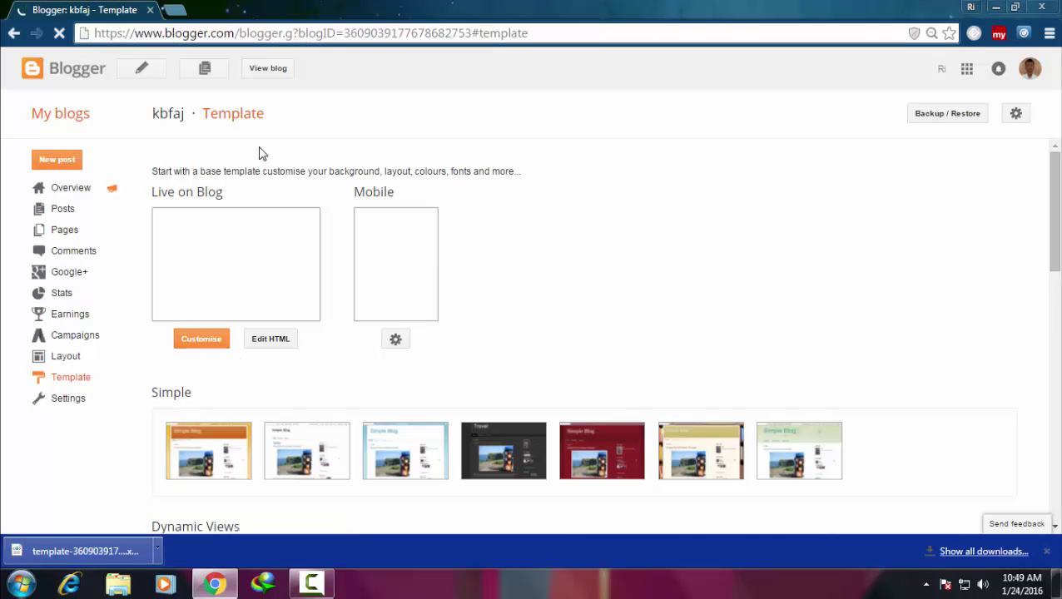
Open the live kbfaj blog in a new tab and scroll down to the 'Make rs.50 per friend' post.
{"action": "left_click", "coordinate": [274, 77]}
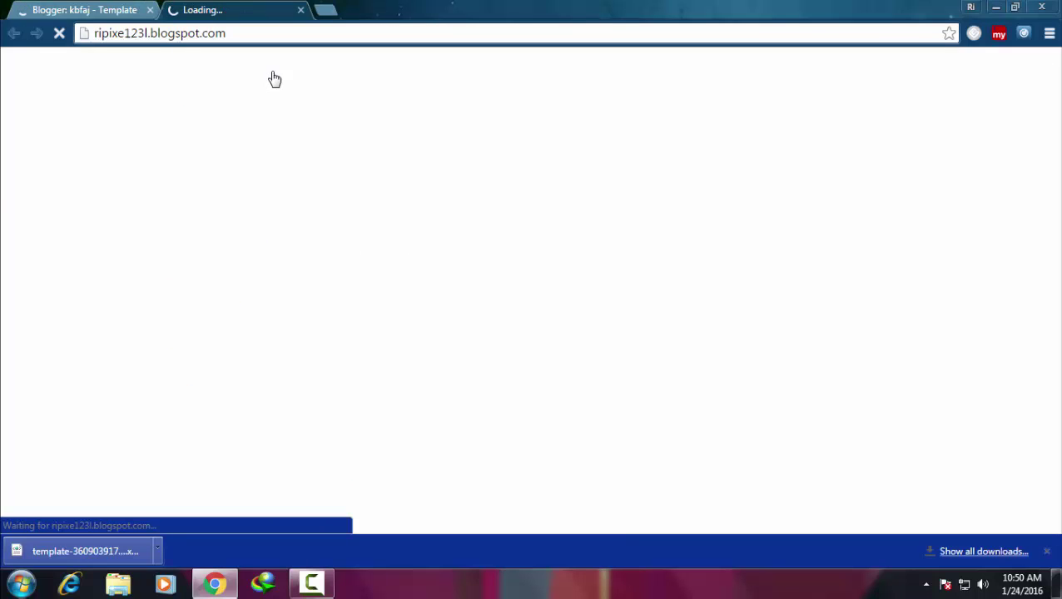
{"action": "scroll", "coordinate": [297, 305], "scroll_direction": "down", "scroll_amount": 1}
{"action": "scroll", "coordinate": [297, 305], "scroll_direction": "down", "scroll_amount": 1}
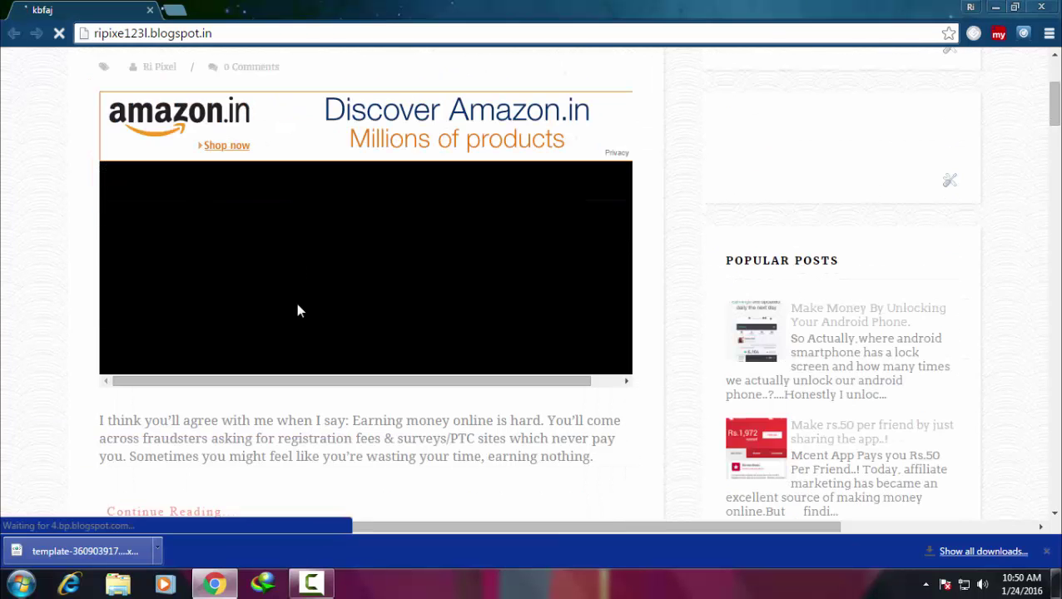
{"action": "scroll", "coordinate": [300, 310], "scroll_direction": "down", "scroll_amount": 3}
{"action": "scroll", "coordinate": [300, 311], "scroll_direction": "down", "scroll_amount": 1}
{"action": "scroll", "coordinate": [300, 311], "scroll_direction": "down", "scroll_amount": 3}
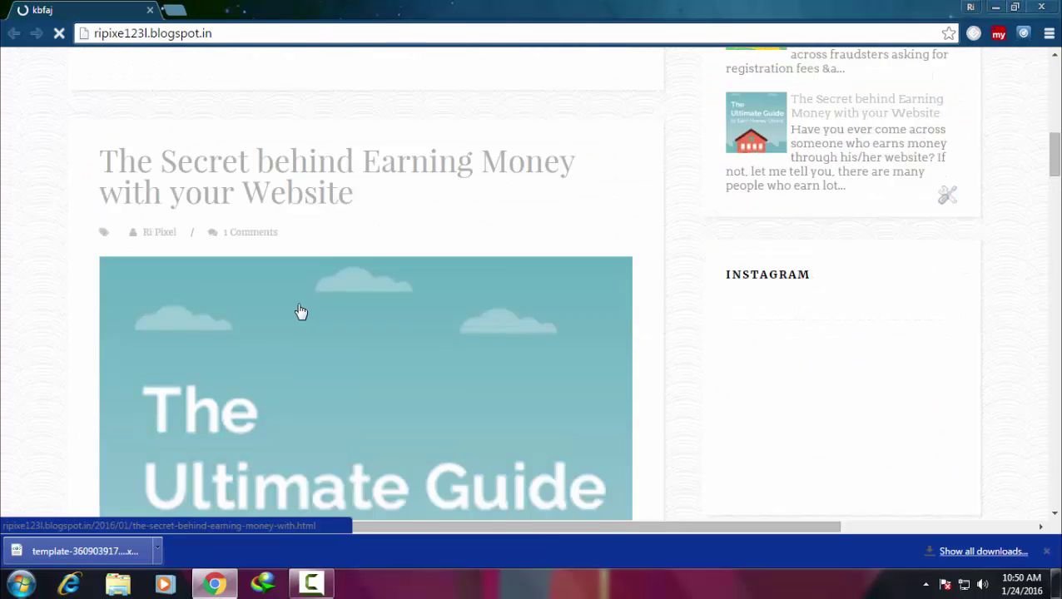
{"action": "scroll", "coordinate": [300, 311], "scroll_direction": "down", "scroll_amount": 2}
{"action": "scroll", "coordinate": [301, 311], "scroll_direction": "down", "scroll_amount": 2}
{"action": "scroll", "coordinate": [301, 311], "scroll_direction": "down", "scroll_amount": 4}
{"action": "scroll", "coordinate": [301, 312], "scroll_direction": "down", "scroll_amount": 2}
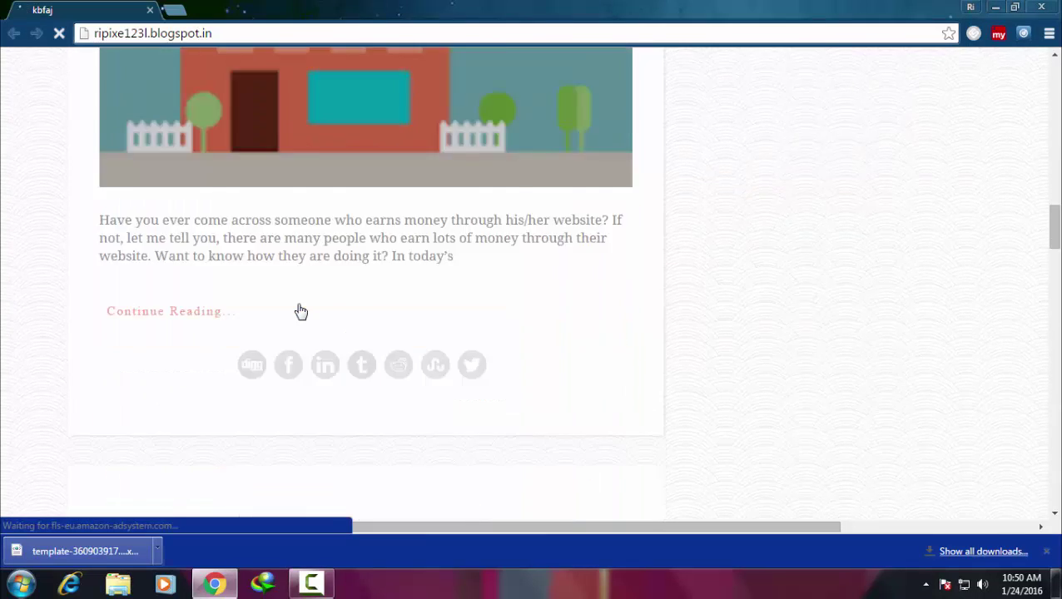
{"action": "scroll", "coordinate": [300, 312], "scroll_direction": "down", "scroll_amount": 3}
{"action": "scroll", "coordinate": [301, 311], "scroll_direction": "down", "scroll_amount": 3}
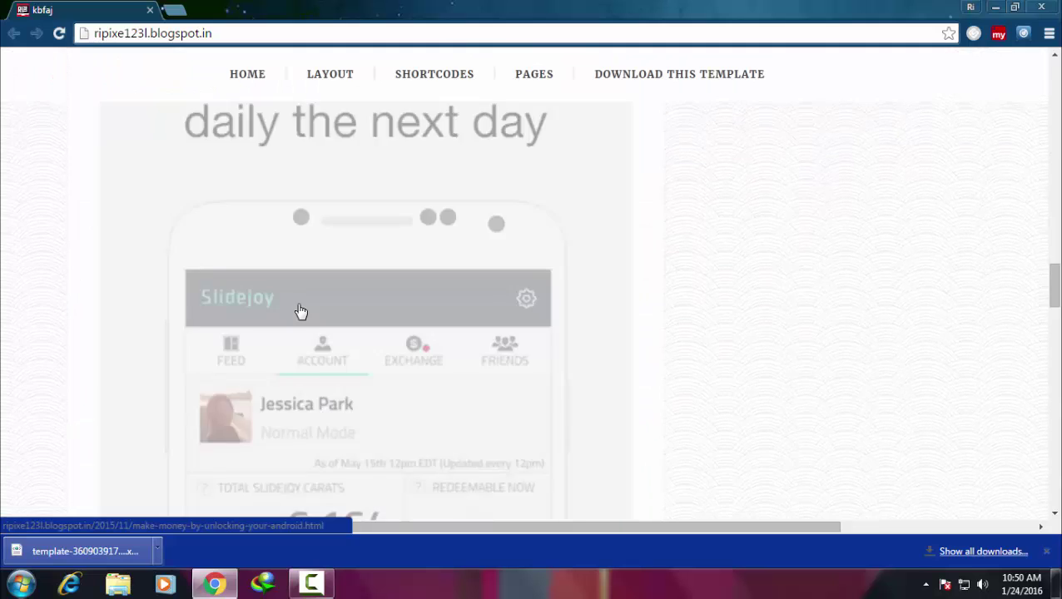
{"action": "scroll", "coordinate": [301, 312], "scroll_direction": "down", "scroll_amount": 3}
{"action": "scroll", "coordinate": [301, 311], "scroll_direction": "down", "scroll_amount": 4}
{"action": "scroll", "coordinate": [299, 310], "scroll_direction": "down", "scroll_amount": 3}
{"action": "scroll", "coordinate": [299, 311], "scroll_direction": "down", "scroll_amount": 2}
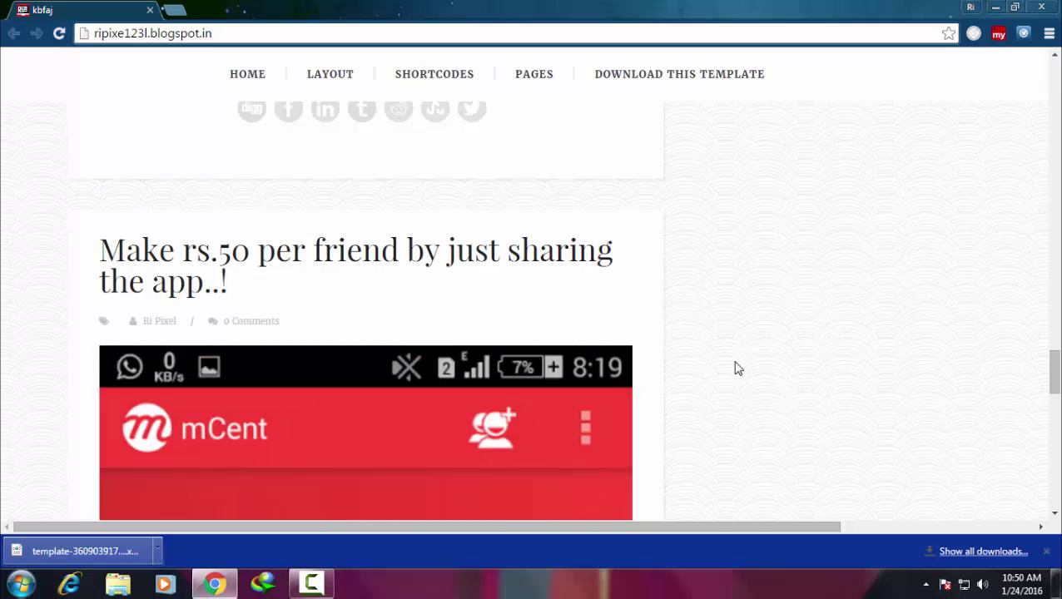
{"action": "scroll", "coordinate": [746, 405], "scroll_direction": "down", "scroll_amount": 1}
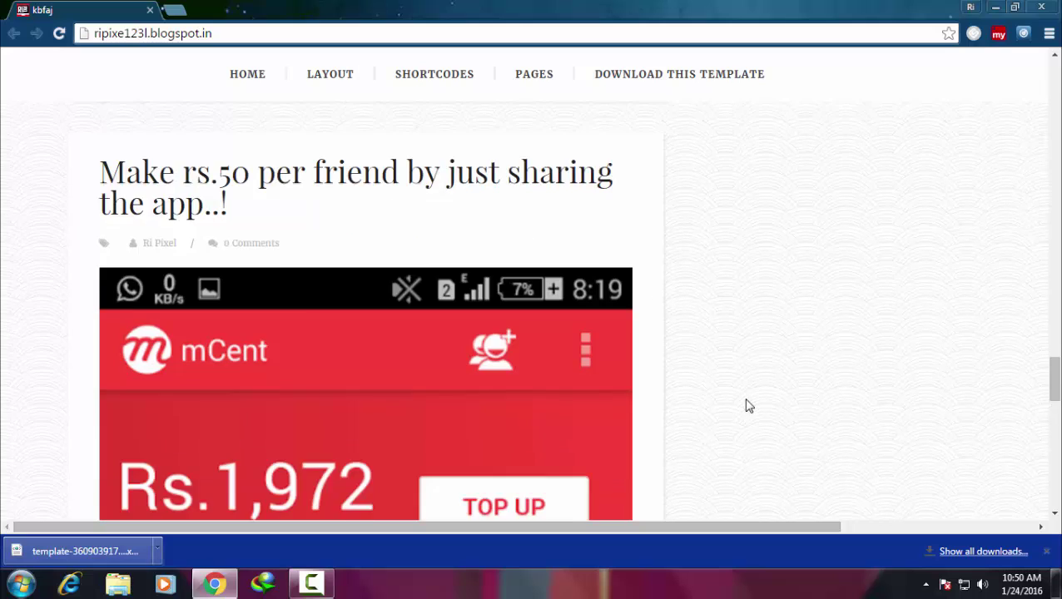
{"action": "scroll", "coordinate": [746, 405], "scroll_direction": "down", "scroll_amount": 3}
{"action": "scroll", "coordinate": [747, 405], "scroll_direction": "down", "scroll_amount": 1}
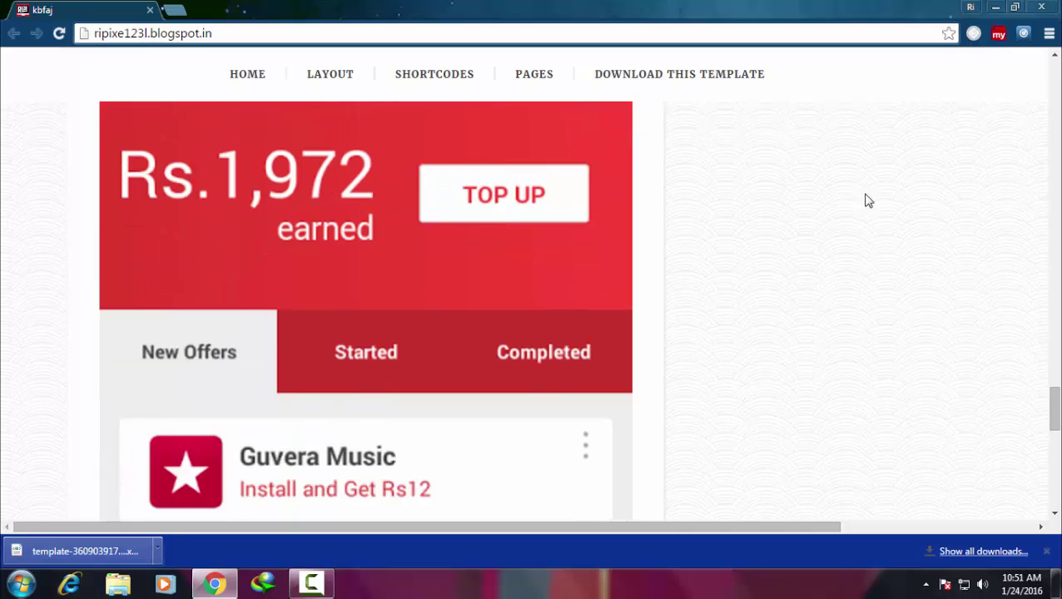
Minimise the Chrome window to reveal the desktop.
{"action": "left_click", "coordinate": [996, 7]}
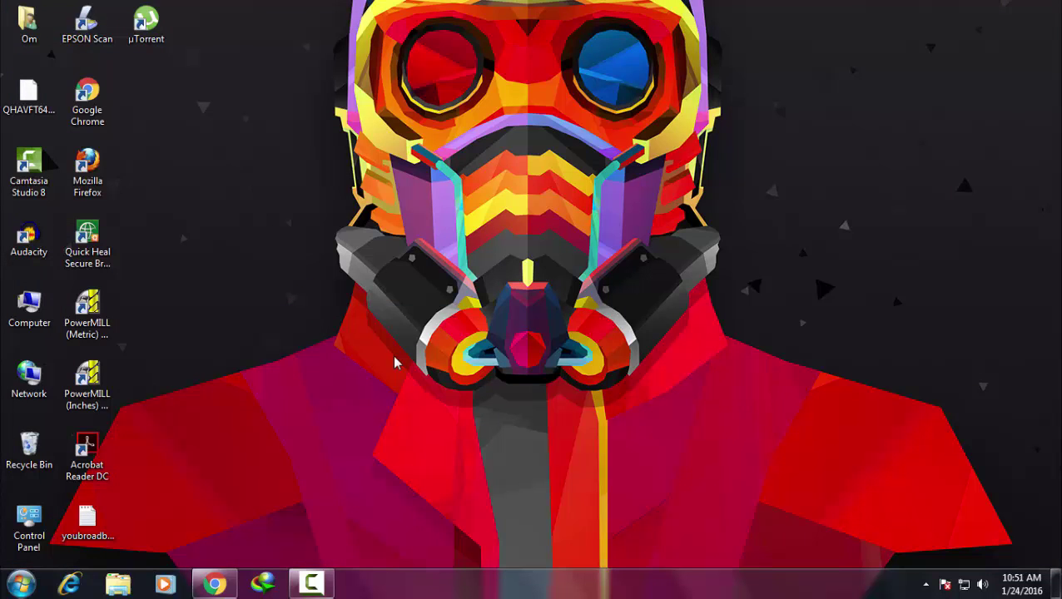